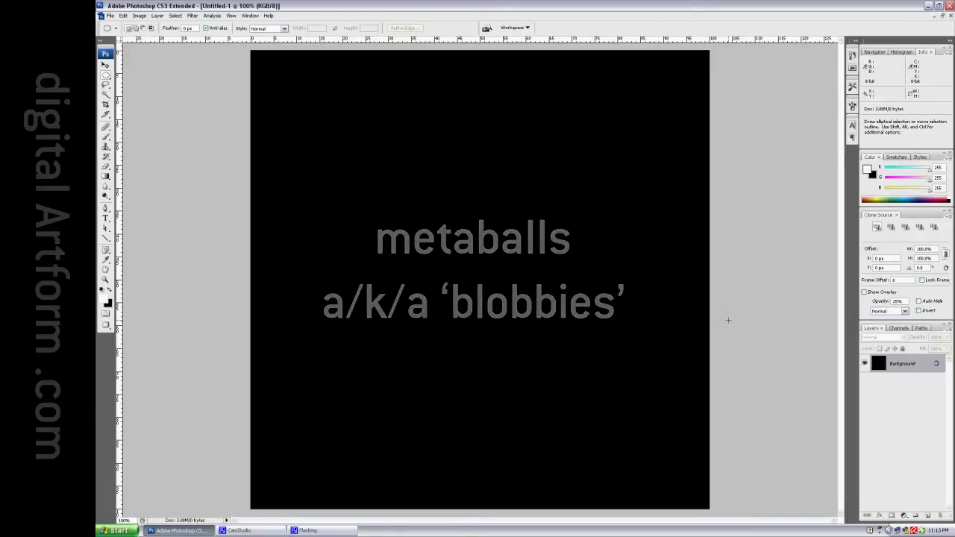
Step: Duplicate the black Background layer and draw a circular selection just above the canvas centre
drag(903, 363, 926, 516)
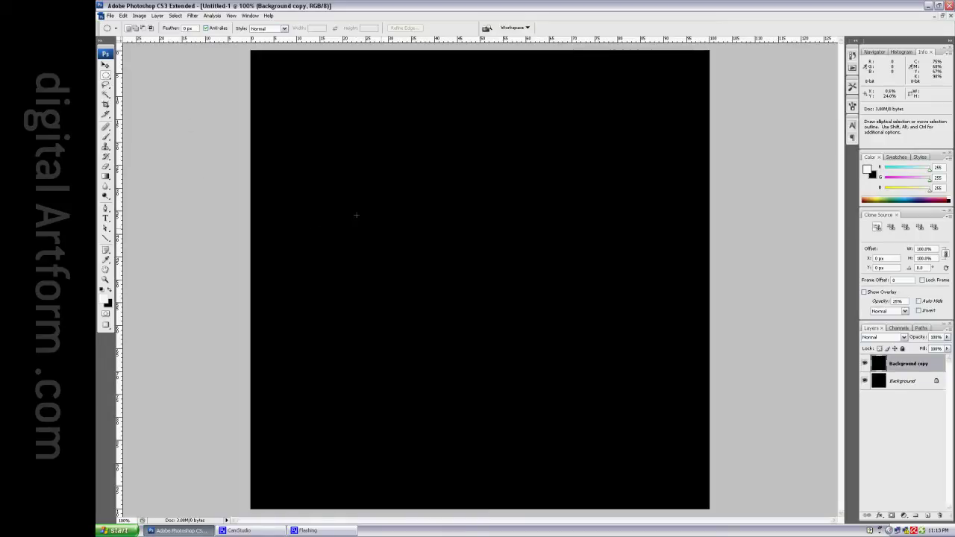
drag(470, 270, 507, 325)
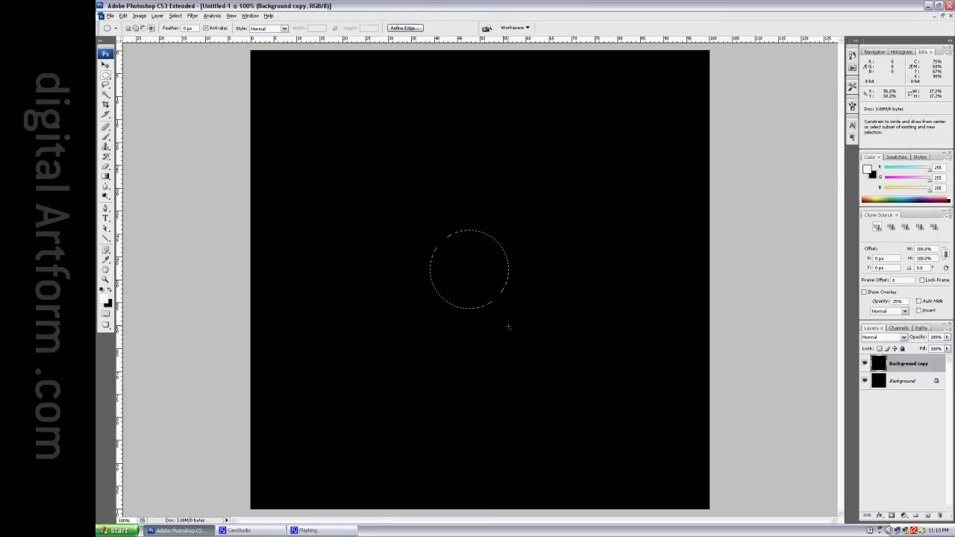
Step: Fill the circle with the white foreground colour at 100%, then deselect
click(123, 16)
click(156, 135)
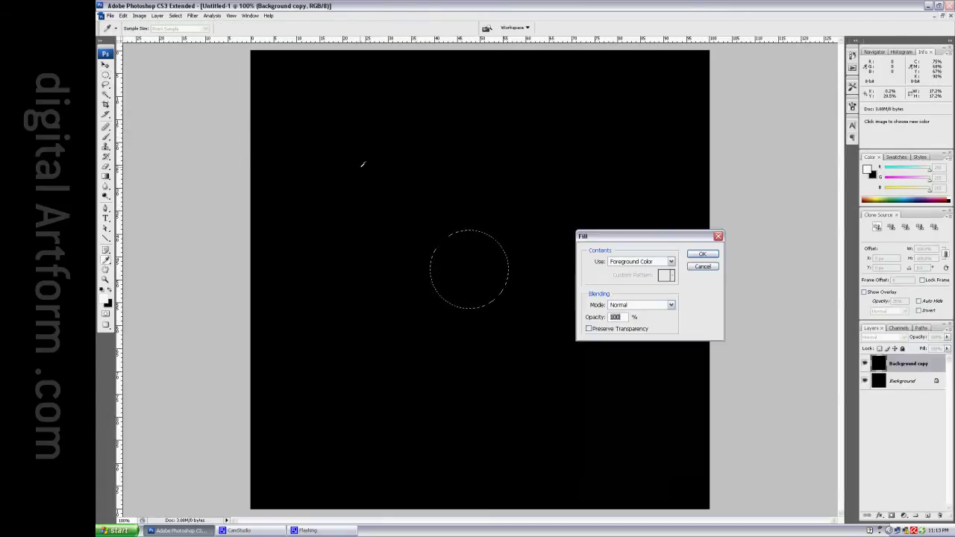
click(703, 256)
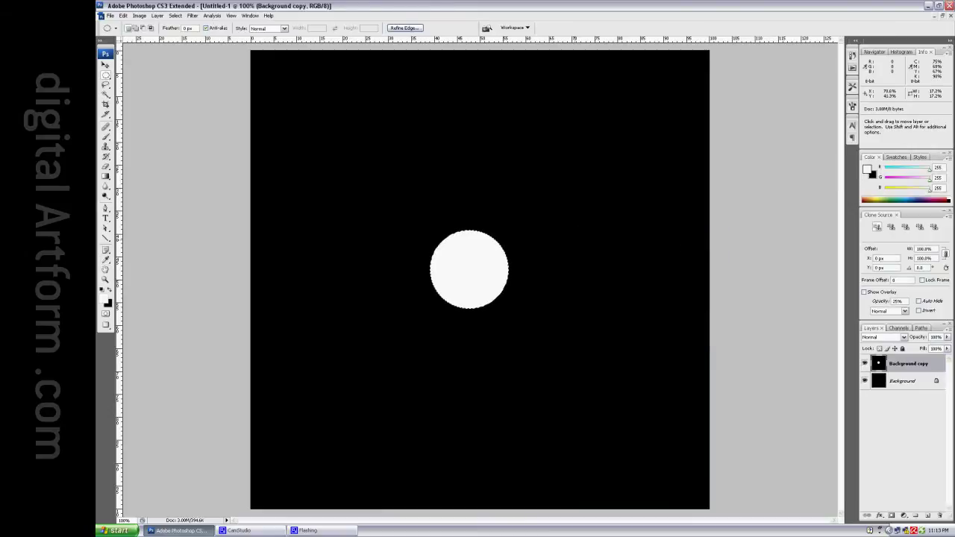
key(ctrl+d)
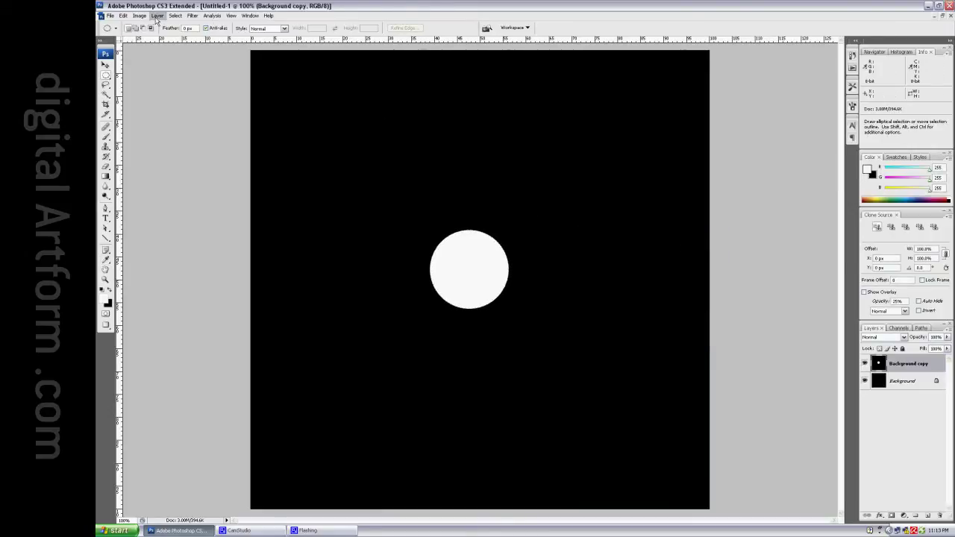
click(192, 16)
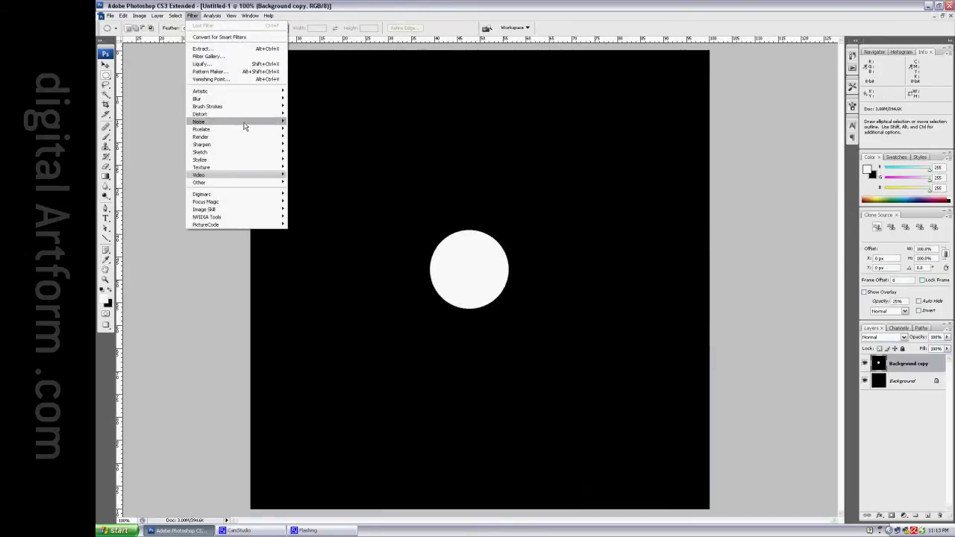
Step: Apply a Gaussian Blur of about 46.7 pixels radius to the white disc
mouse_move(197, 98)
click(307, 129)
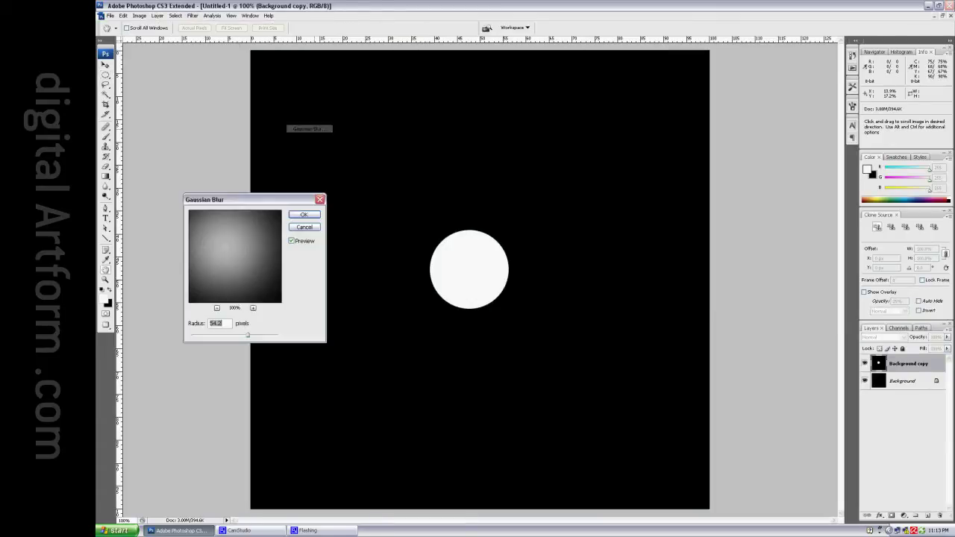
mouse_move(247, 338)
mouse_down()
mouse_move(231, 338)
mouse_move(242, 339)
mouse_up()
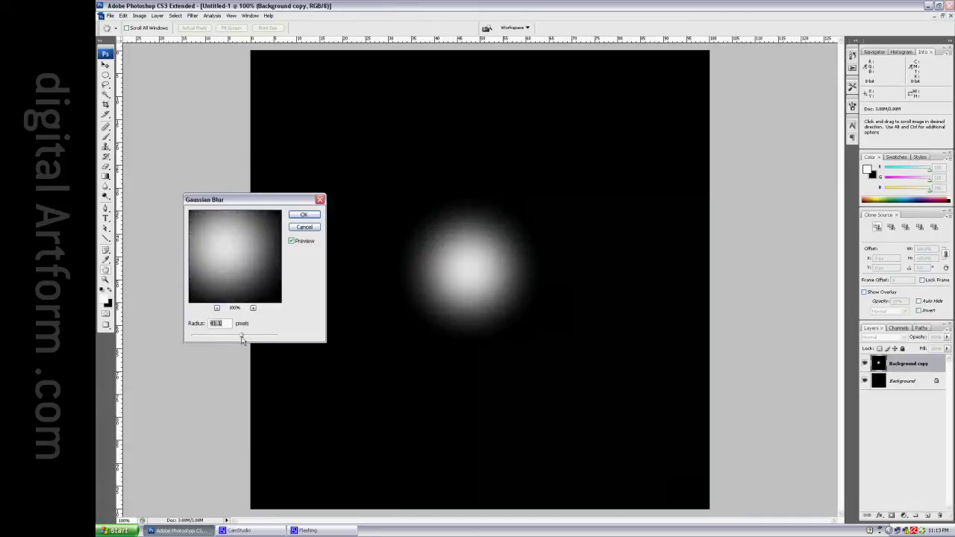
click(295, 215)
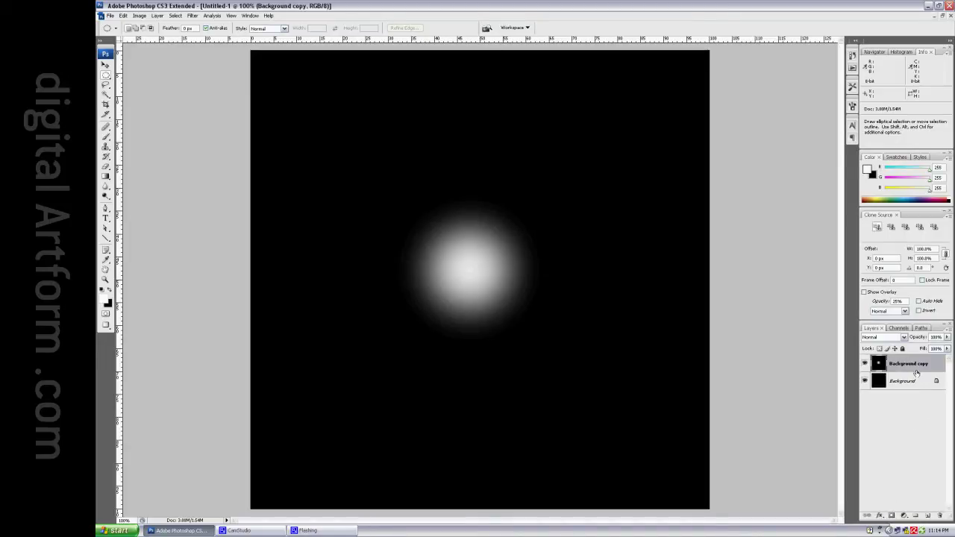
Step: Duplicate the blurred glow layer and move the copy up and to the left
drag(916, 373, 928, 516)
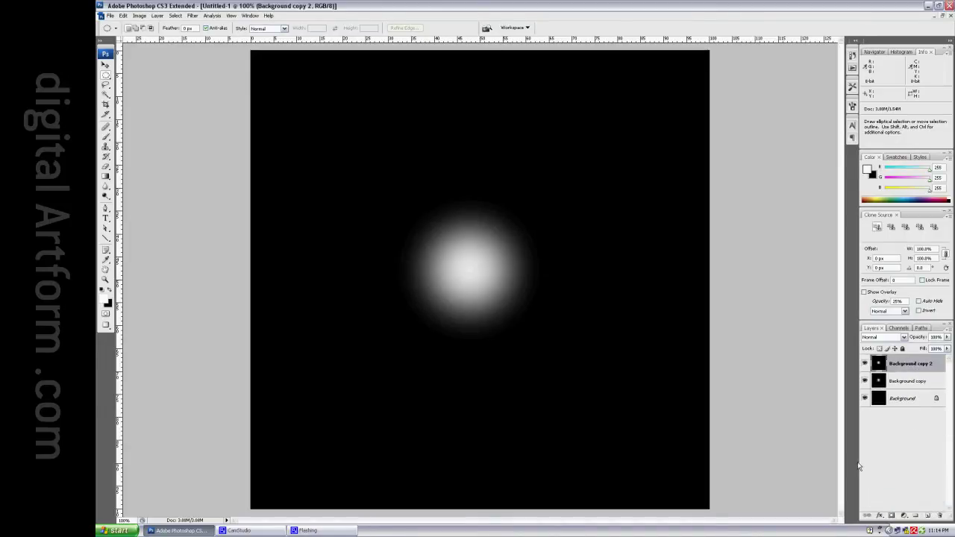
key(v)
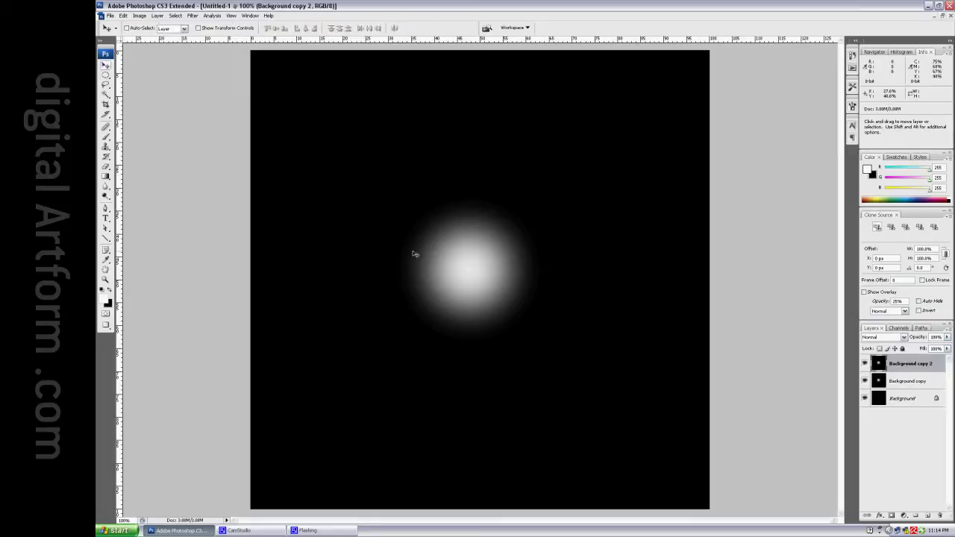
drag(456, 271, 377, 196)
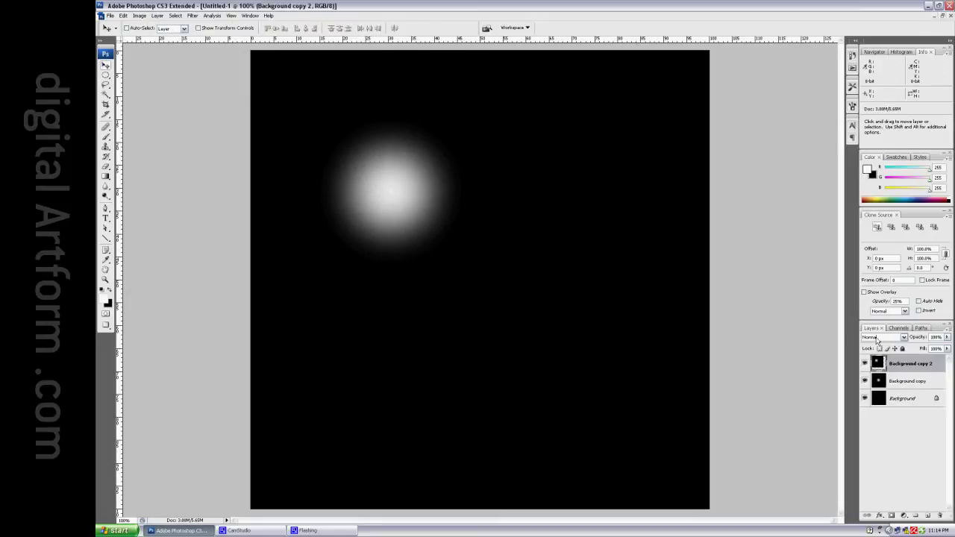
Step: After trying Lighten and Screen, set the copy to Linear Dodge (Add) beside the first glow
click(905, 340)
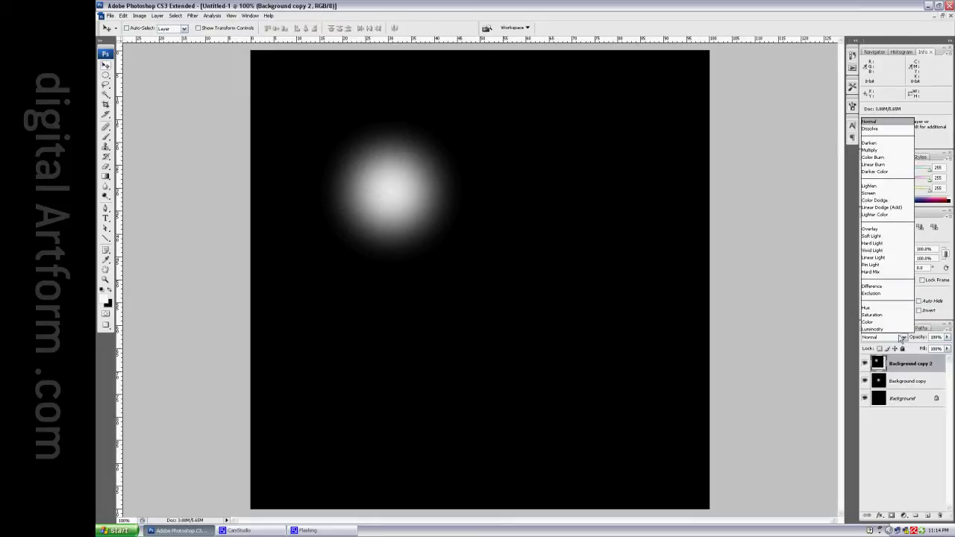
click(873, 185)
mouse_move(373, 187)
mouse_down()
mouse_move(438, 252)
mouse_move(357, 167)
mouse_up()
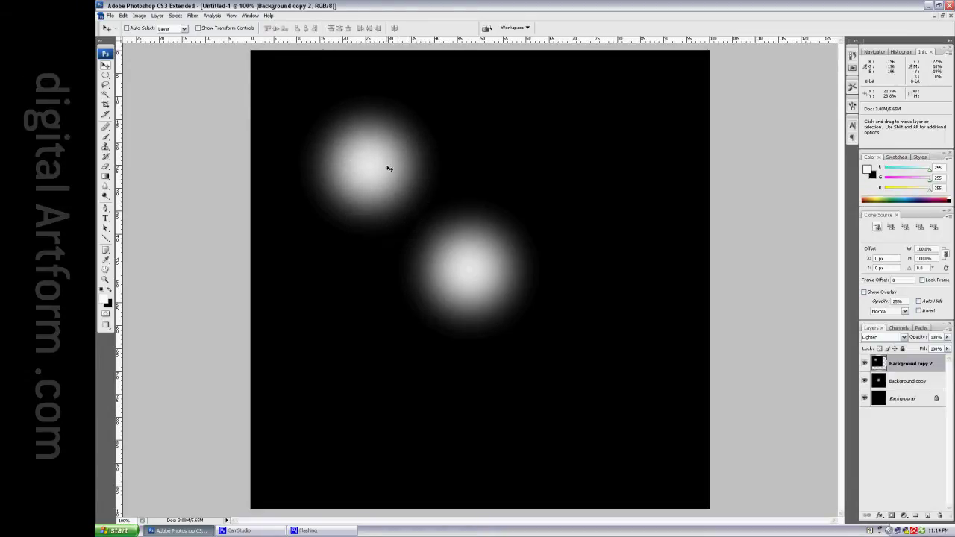
click(904, 337)
click(884, 195)
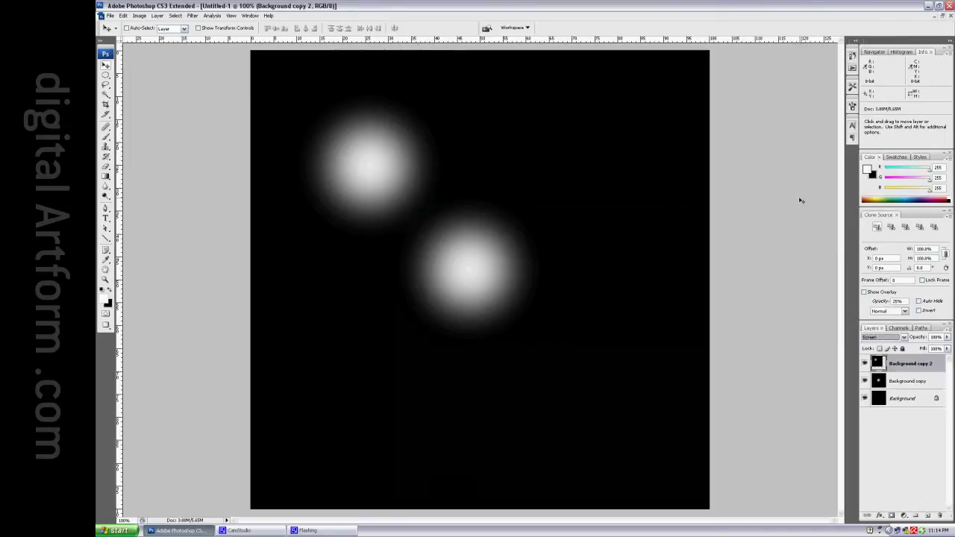
mouse_move(356, 164)
mouse_down()
mouse_move(396, 211)
mouse_move(371, 177)
mouse_up()
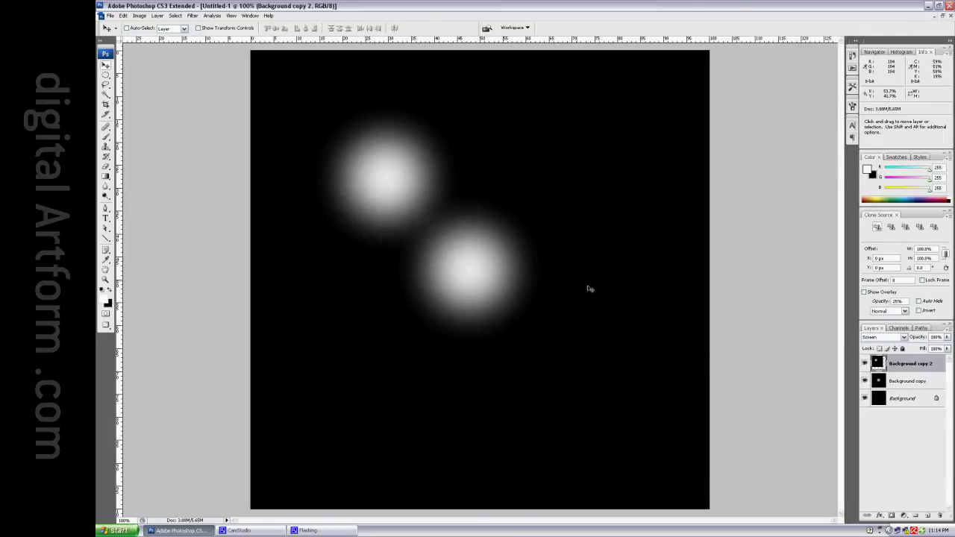
click(904, 338)
click(893, 210)
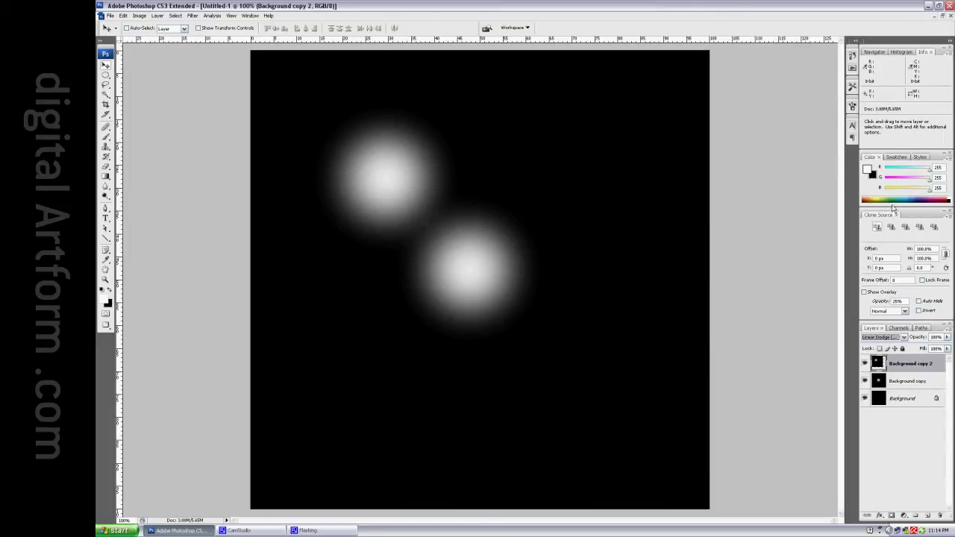
mouse_move(395, 174)
mouse_down()
mouse_move(428, 219)
mouse_move(379, 151)
mouse_up()
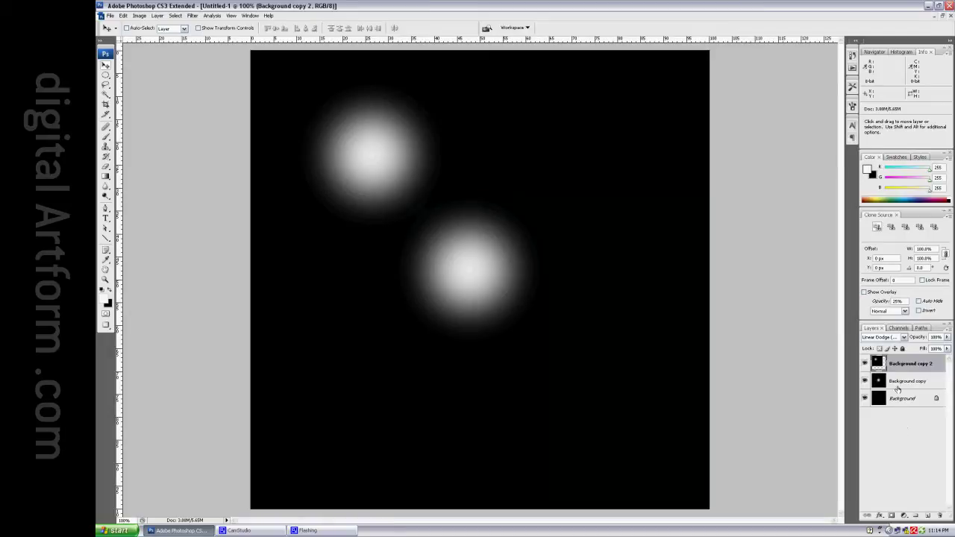
click(904, 517)
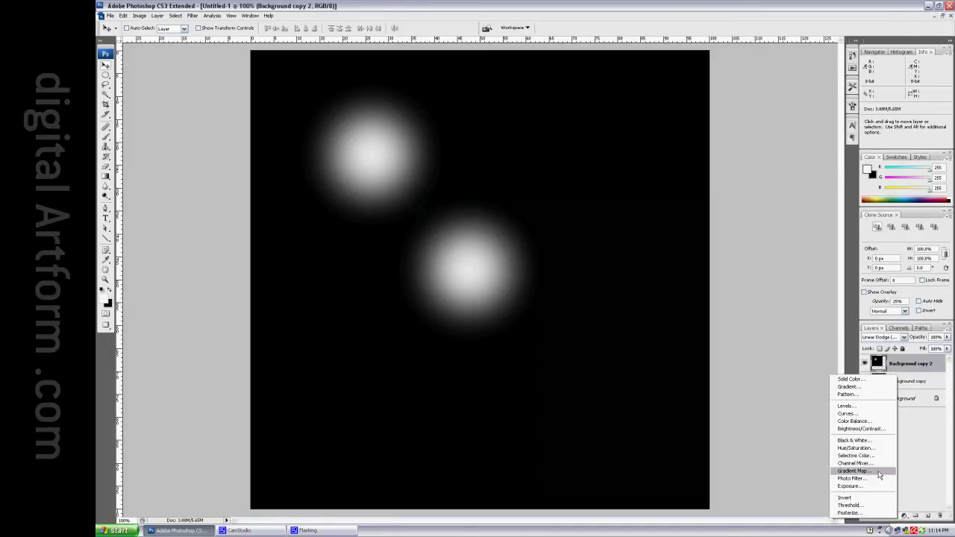
Step: Add a Gradient Map layer and insert a black colour stop mid-gradient
click(853, 471)
click(729, 324)
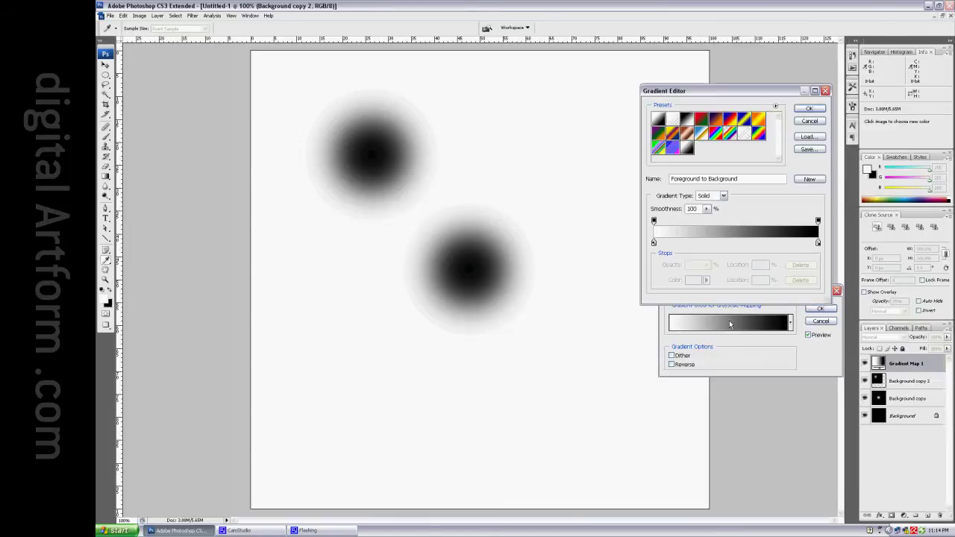
click(735, 244)
drag(735, 246, 733, 246)
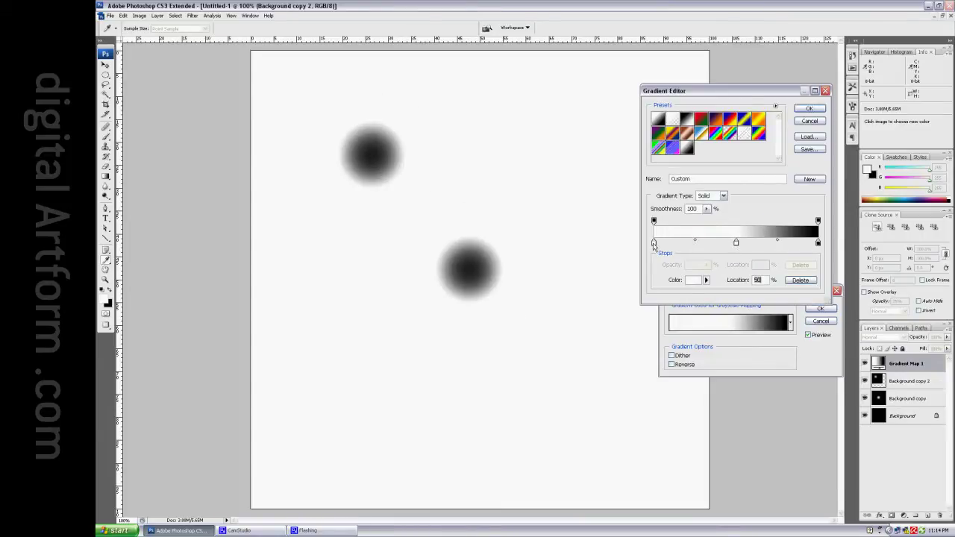
click(690, 280)
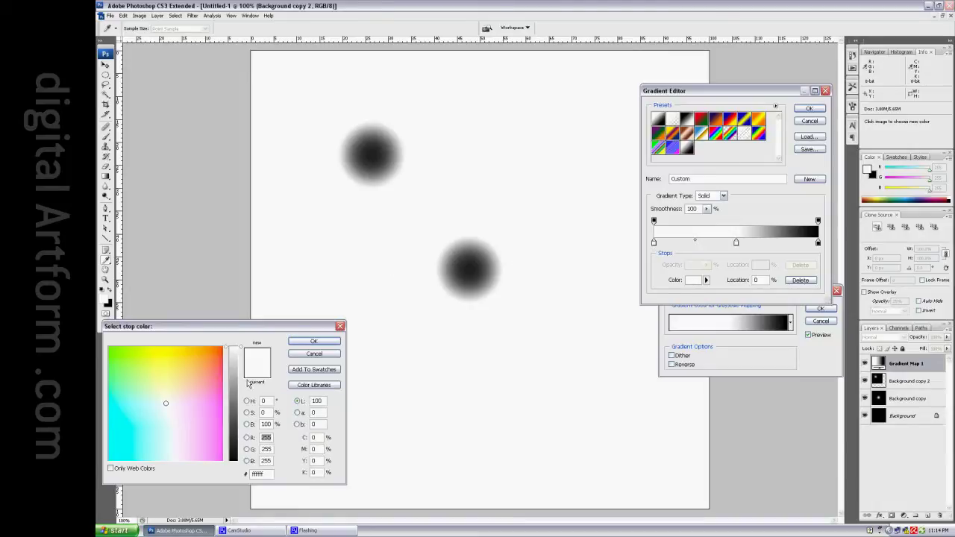
drag(233, 392, 233, 459)
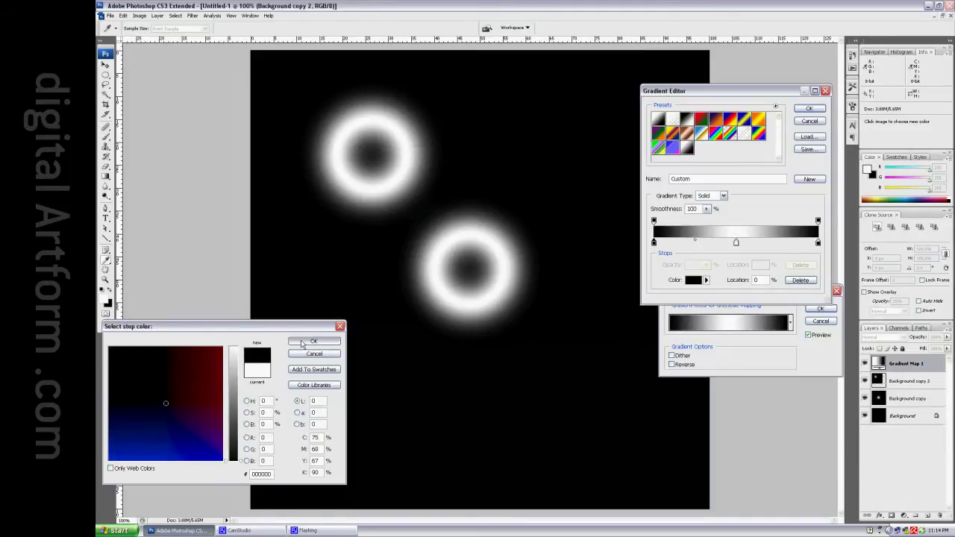
click(314, 342)
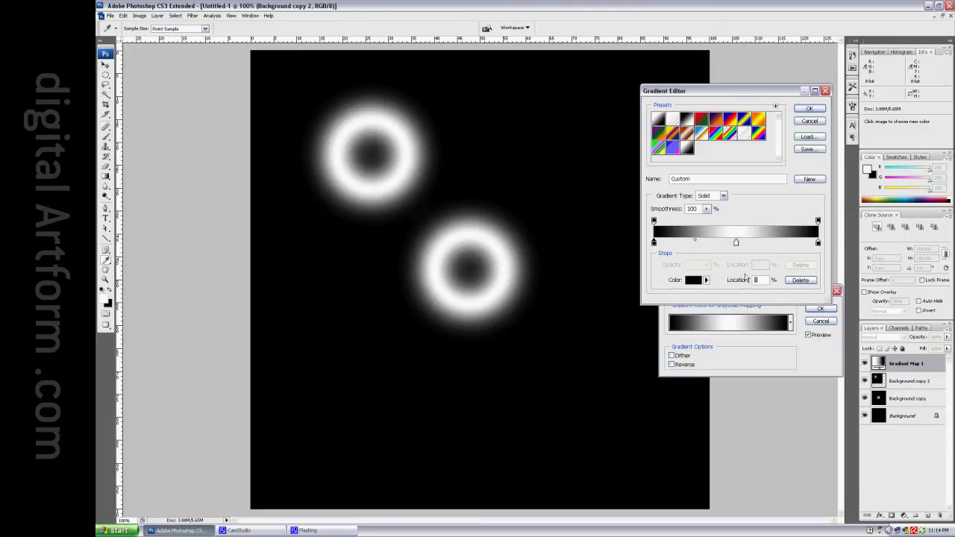
Step: Set the black stop's location to 54% and apply the black-white-black gradient map
text(4)
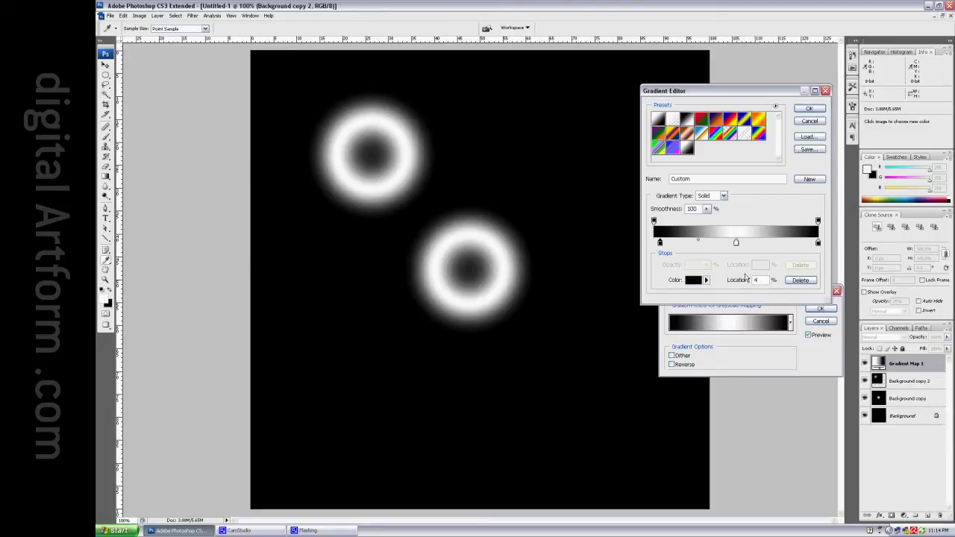
text(6)
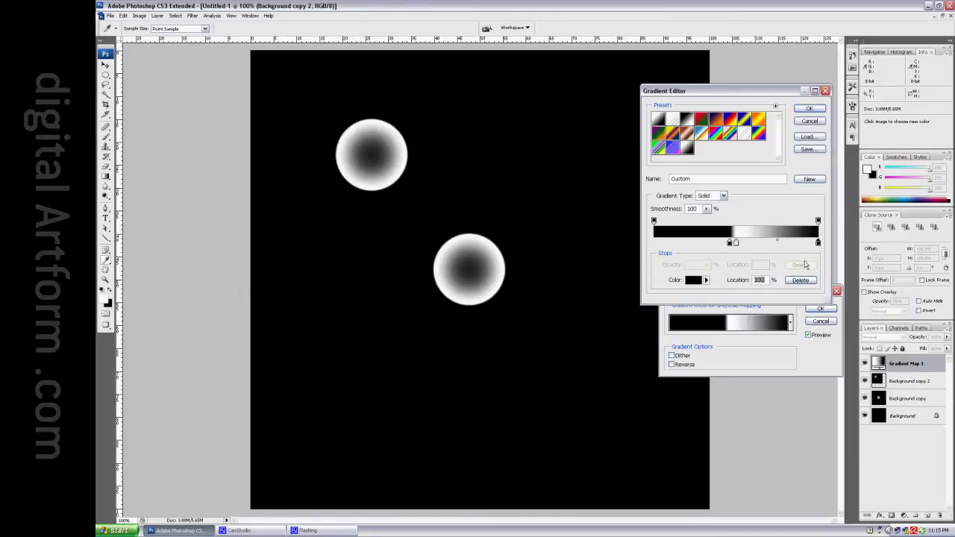
text(54)
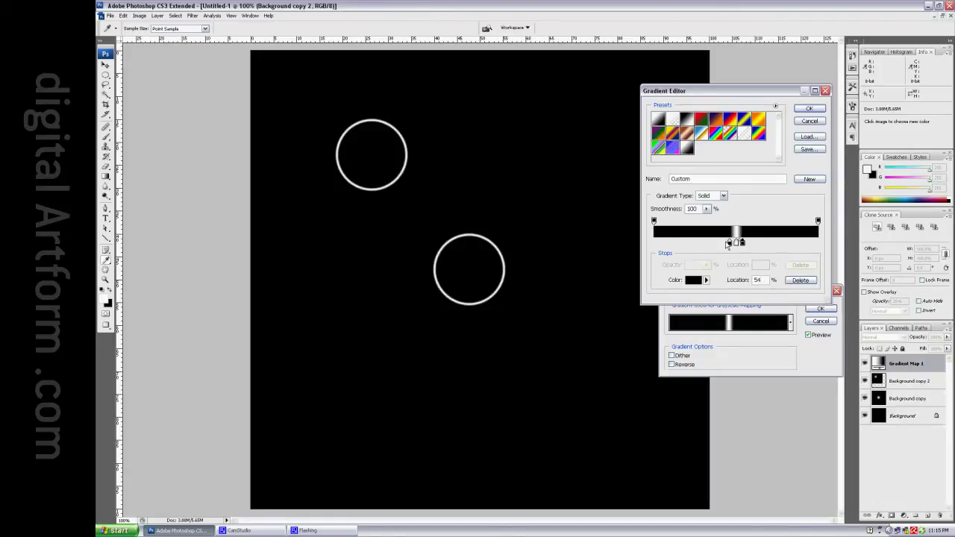
click(809, 110)
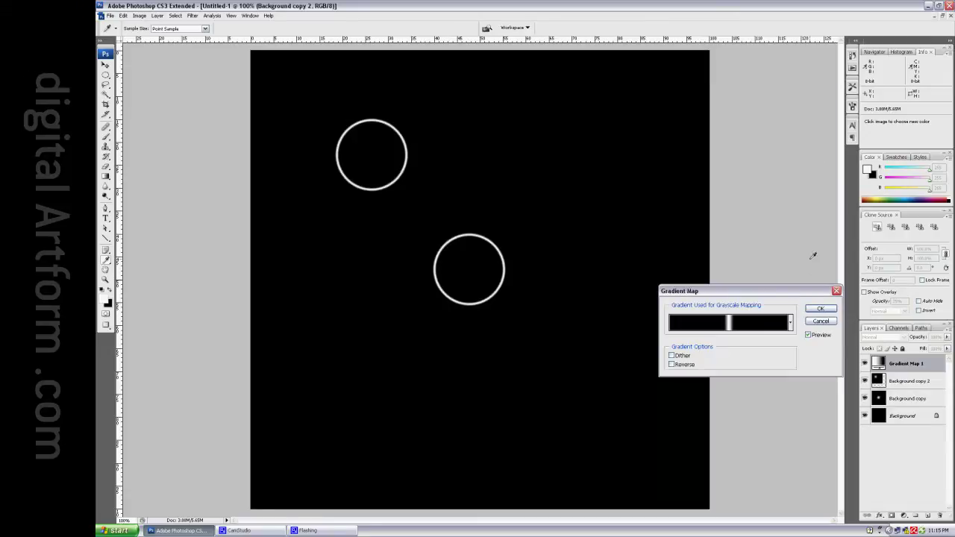
click(819, 310)
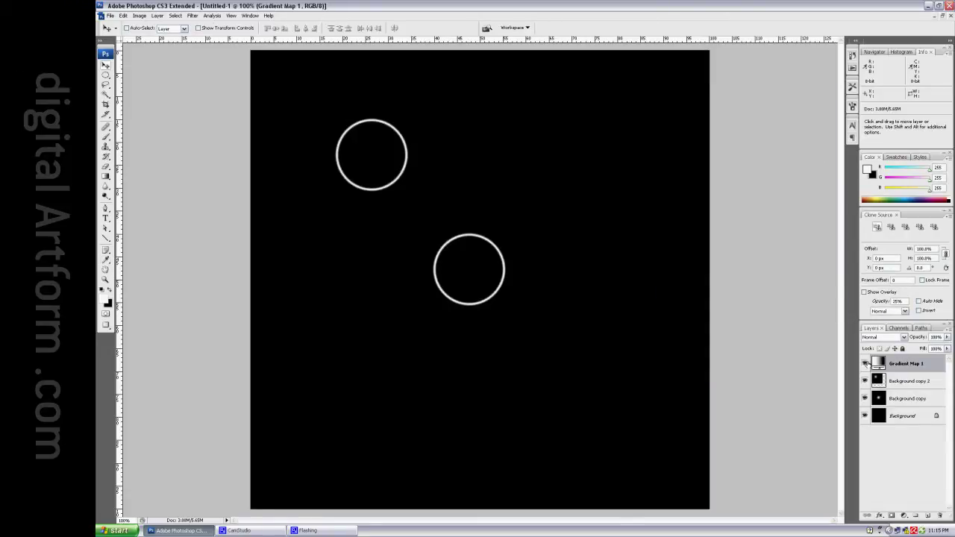
Step: Move the Background copy 2 glow to merge with the other ring, then add another blob copy on top
click(866, 363)
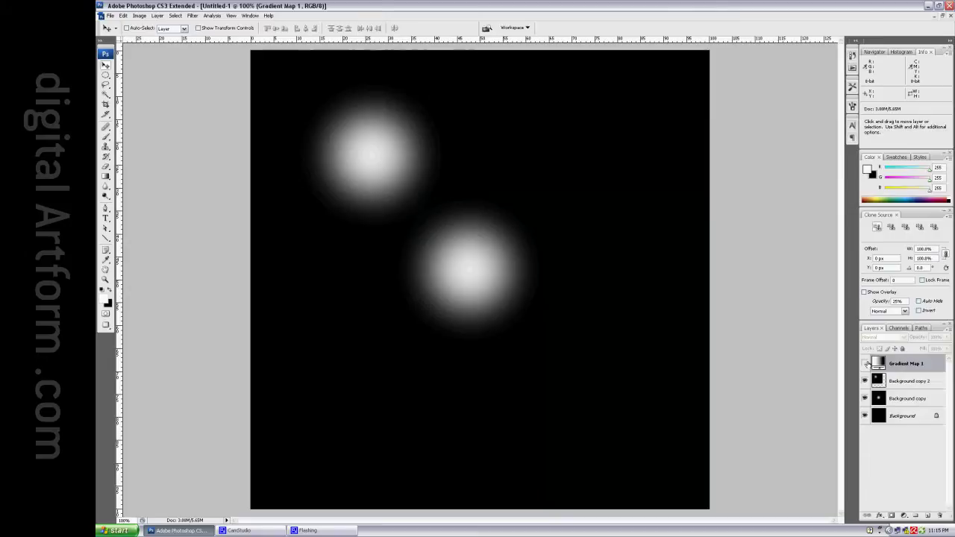
click(908, 384)
mouse_move(357, 147)
mouse_down()
mouse_move(408, 205)
mouse_move(517, 224)
mouse_move(538, 217)
mouse_move(547, 231)
mouse_move(525, 235)
mouse_move(541, 223)
mouse_move(533, 219)
mouse_move(471, 241)
mouse_move(428, 214)
mouse_move(550, 222)
mouse_move(531, 219)
mouse_move(540, 225)
mouse_up()
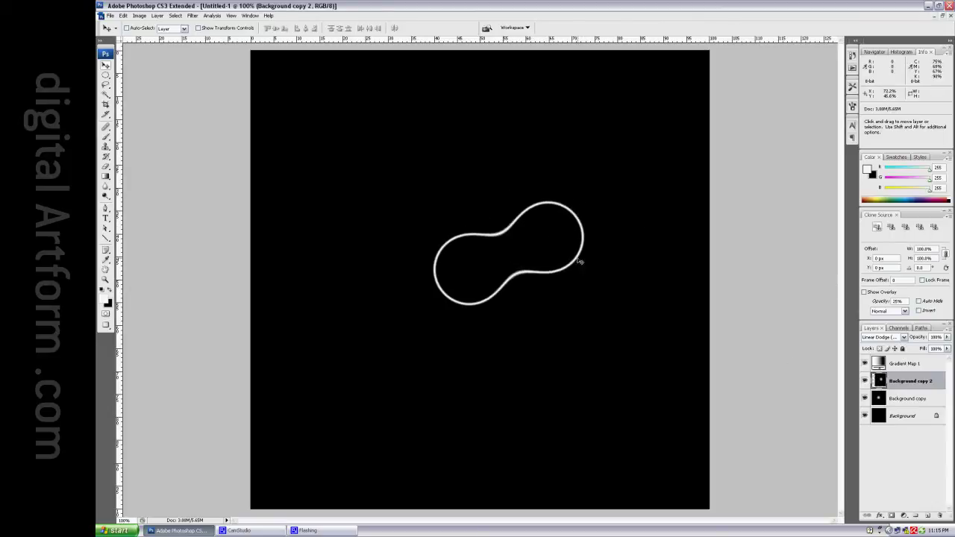
mouse_move(550, 228)
mouse_down()
mouse_move(488, 154)
mouse_move(503, 169)
mouse_move(465, 139)
mouse_move(420, 124)
mouse_move(435, 133)
mouse_move(356, 133)
mouse_move(324, 196)
mouse_move(330, 250)
mouse_move(367, 354)
mouse_move(398, 309)
mouse_move(411, 249)
mouse_move(463, 177)
mouse_move(583, 103)
mouse_move(544, 121)
mouse_move(459, 212)
mouse_move(437, 219)
mouse_move(538, 356)
mouse_up()
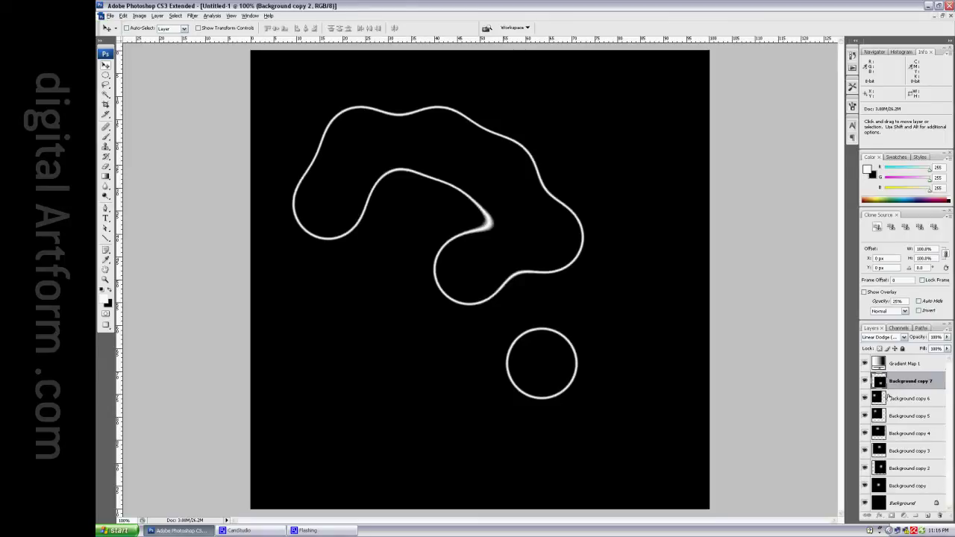
click(928, 516)
drag(911, 503, 901, 381)
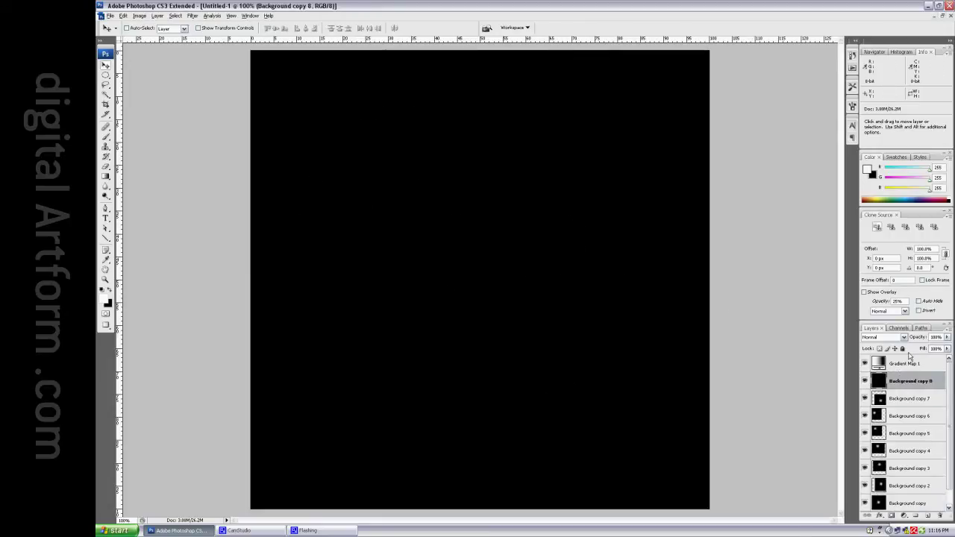
Step: Set the new layer to Linear Dodge (Add) and draw a black-to-white diamond gradient near the top right
click(908, 340)
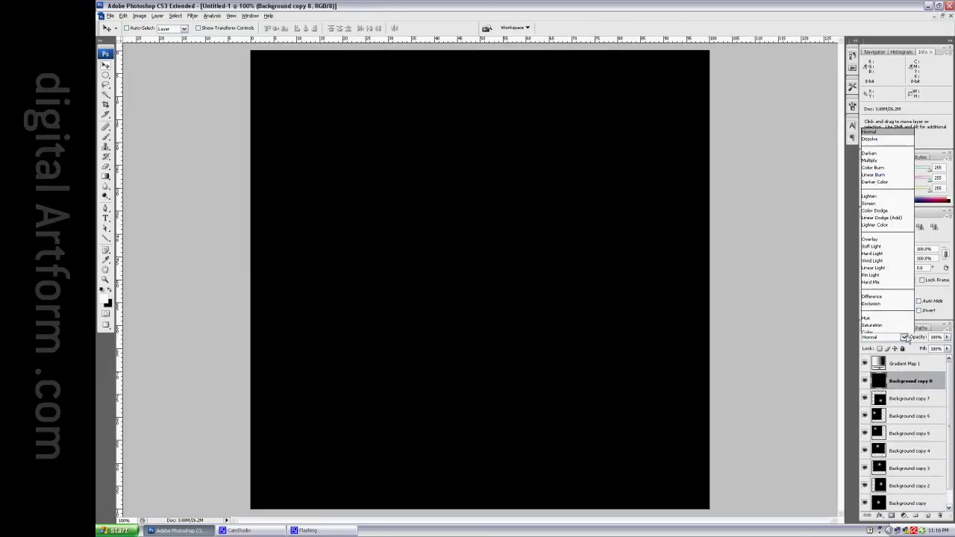
click(885, 213)
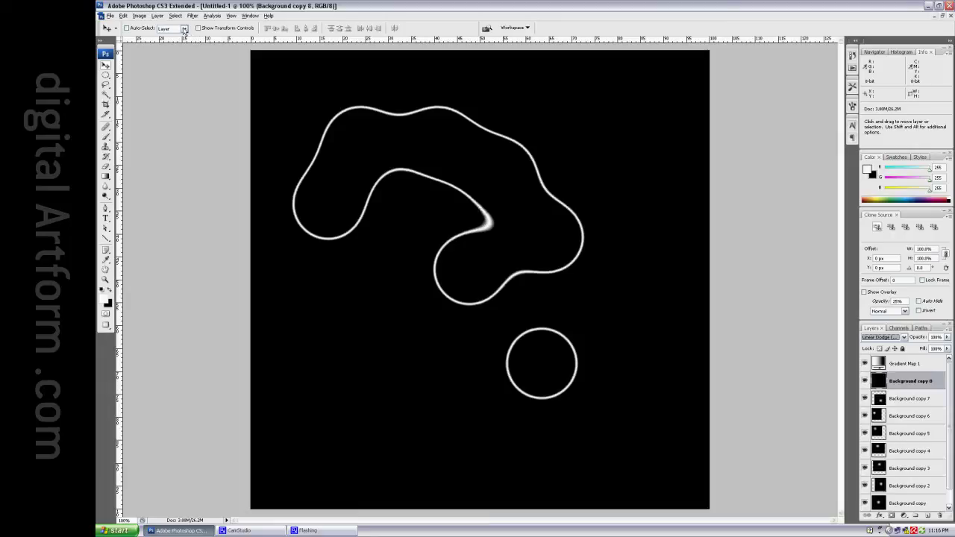
click(106, 177)
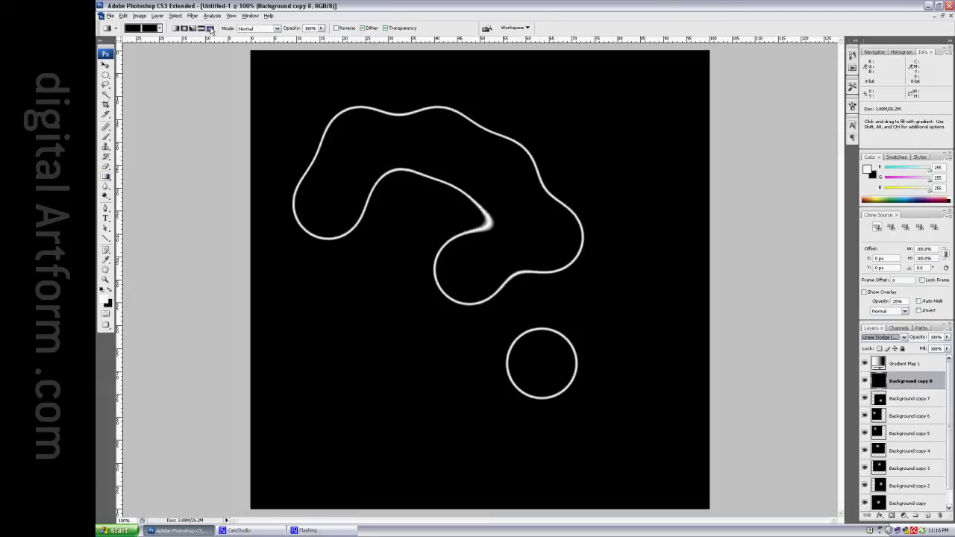
click(145, 29)
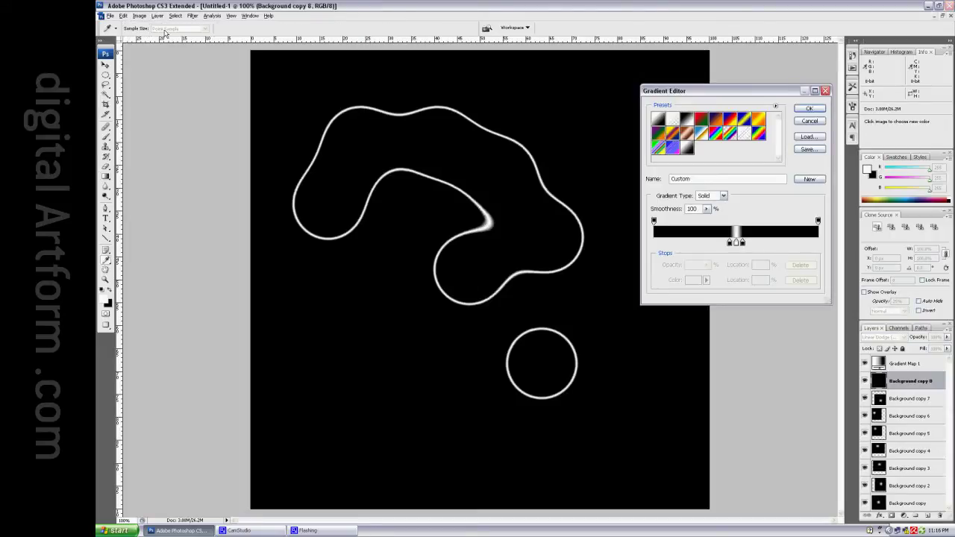
click(659, 120)
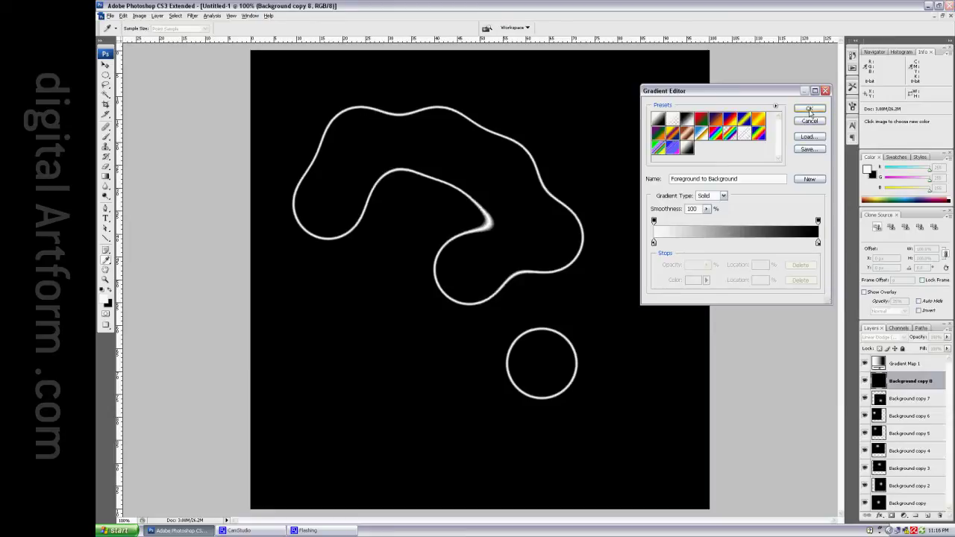
click(809, 108)
drag(580, 120, 621, 169)
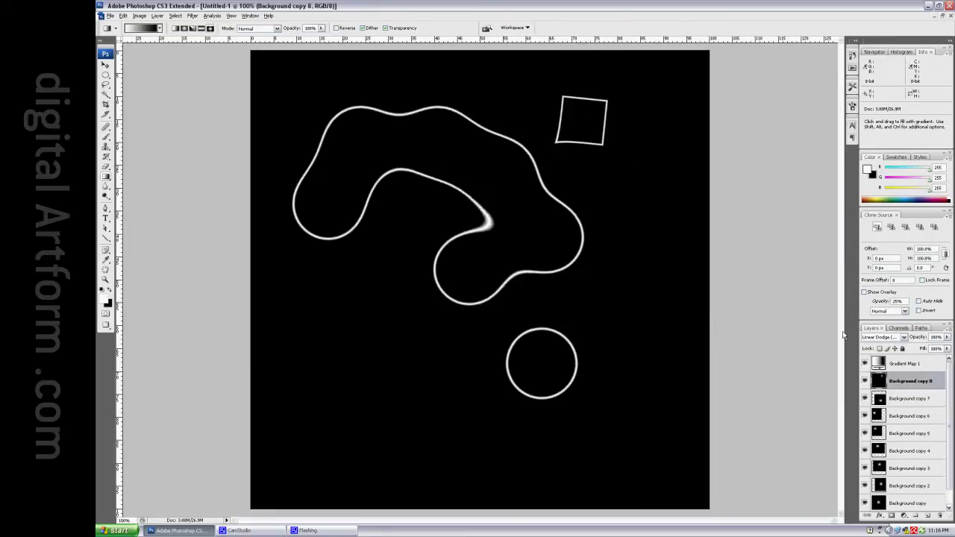
Step: Shift the diamond glow further right, hiding and restoring the gradient map to check it
click(864, 363)
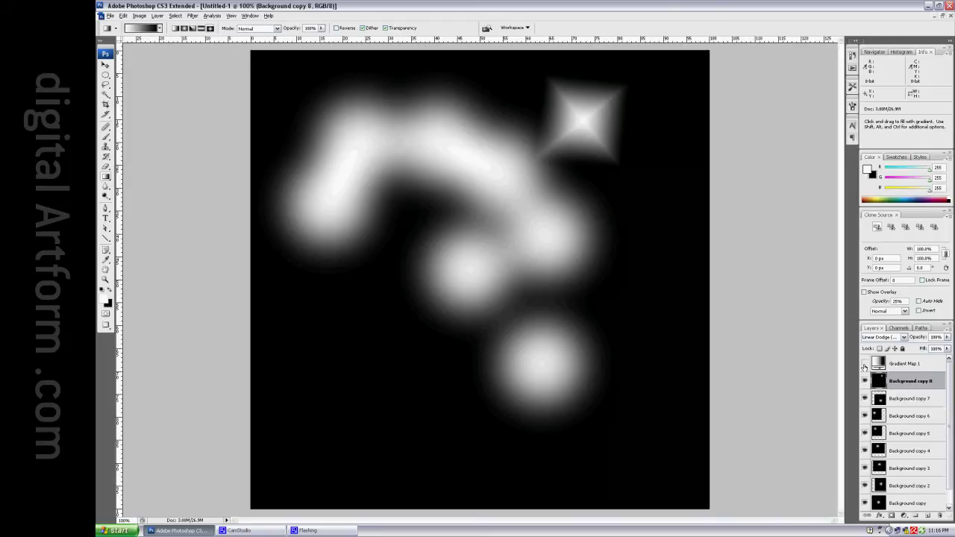
click(106, 65)
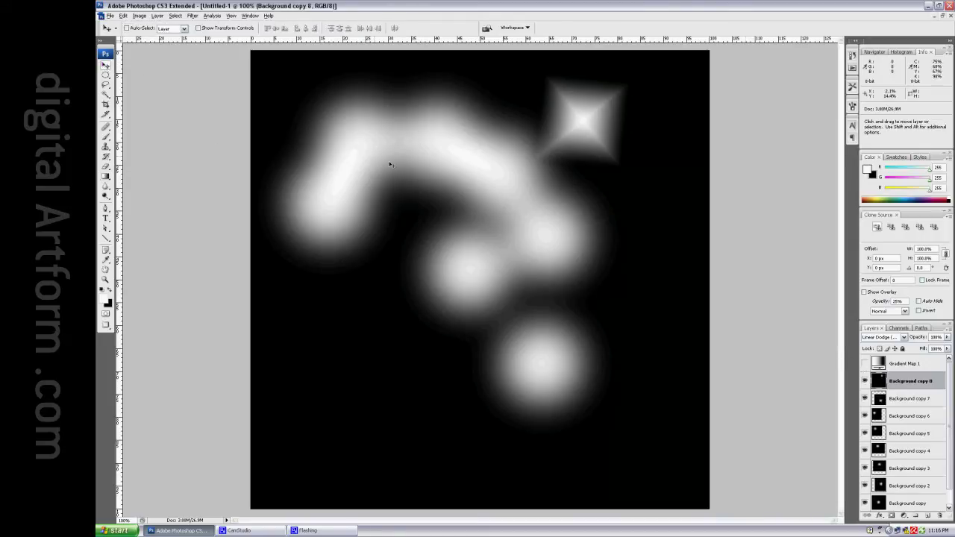
drag(601, 158, 657, 153)
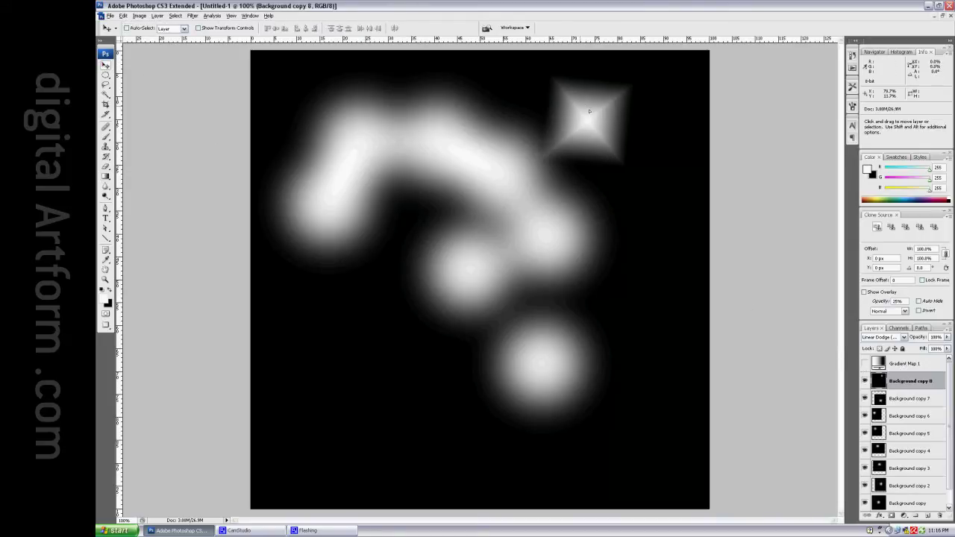
click(865, 363)
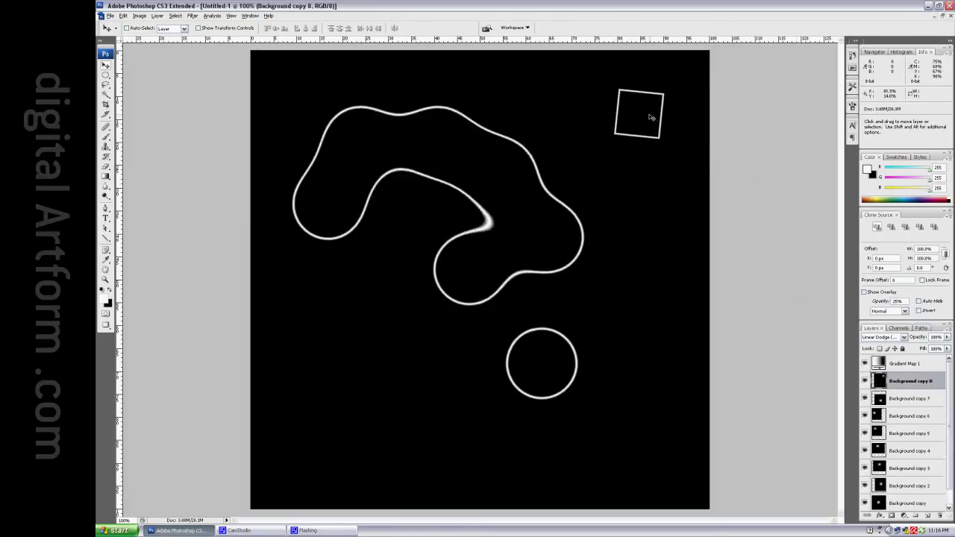
Step: Move the square outline down-left and shift the Background copy 7 ring to the right side
mouse_move(650, 117)
mouse_down()
mouse_move(652, 170)
mouse_move(612, 207)
mouse_move(505, 234)
mouse_move(444, 284)
mouse_move(437, 312)
mouse_move(447, 352)
mouse_move(512, 408)
mouse_move(486, 433)
mouse_move(500, 408)
mouse_move(443, 394)
mouse_move(405, 324)
mouse_move(420, 329)
mouse_move(390, 261)
mouse_move(395, 270)
mouse_move(424, 214)
mouse_up()
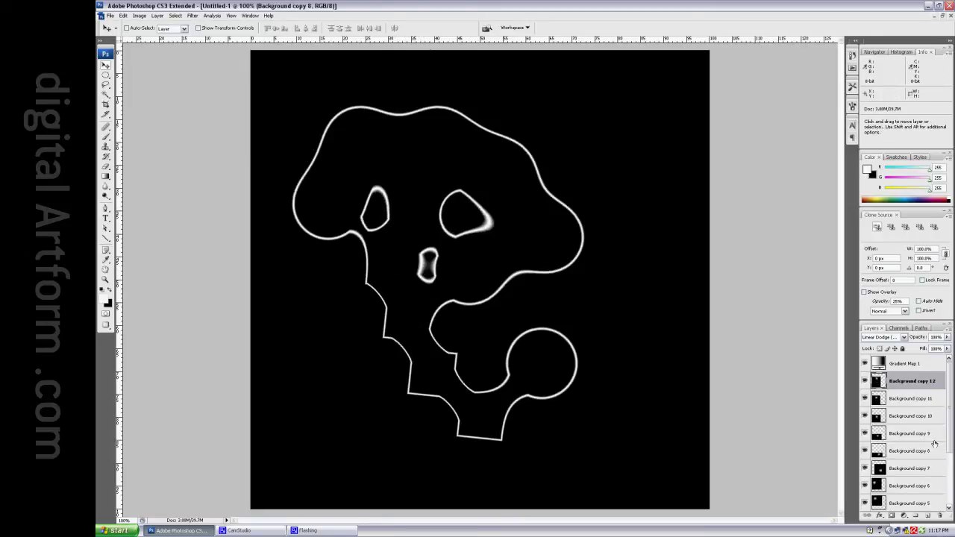
click(890, 469)
drag(529, 359, 622, 367)
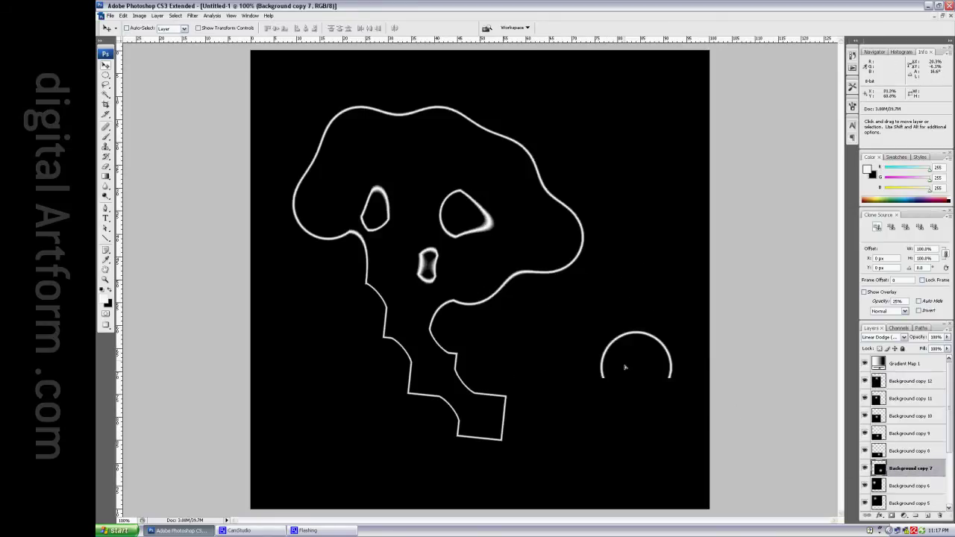
Step: Change the ring layer from Difference to Lighten blending and drag it left onto the large figure
click(905, 338)
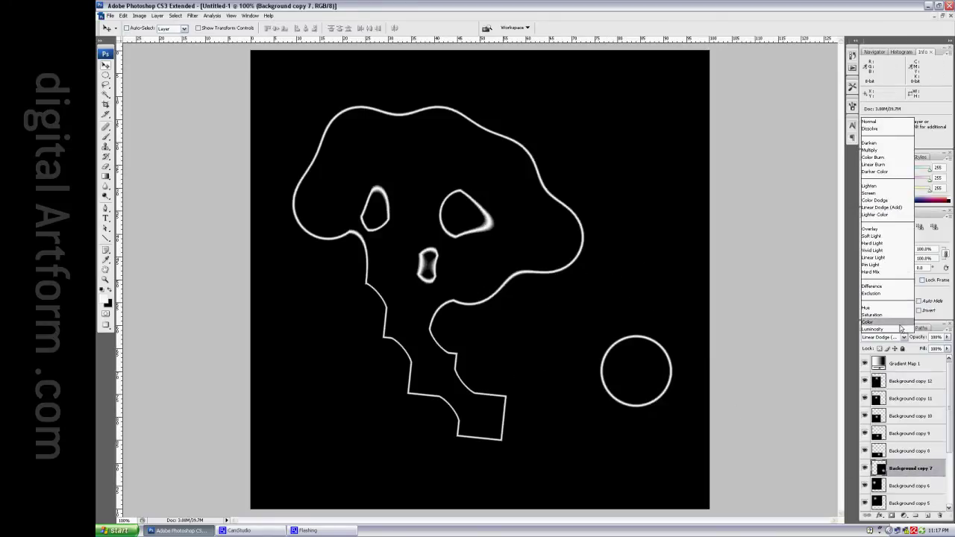
click(863, 297)
mouse_move(661, 393)
mouse_down()
mouse_move(549, 286)
mouse_move(285, 114)
mouse_move(294, 335)
mouse_move(363, 473)
mouse_move(473, 394)
mouse_move(585, 371)
mouse_move(614, 353)
mouse_up()
click(904, 337)
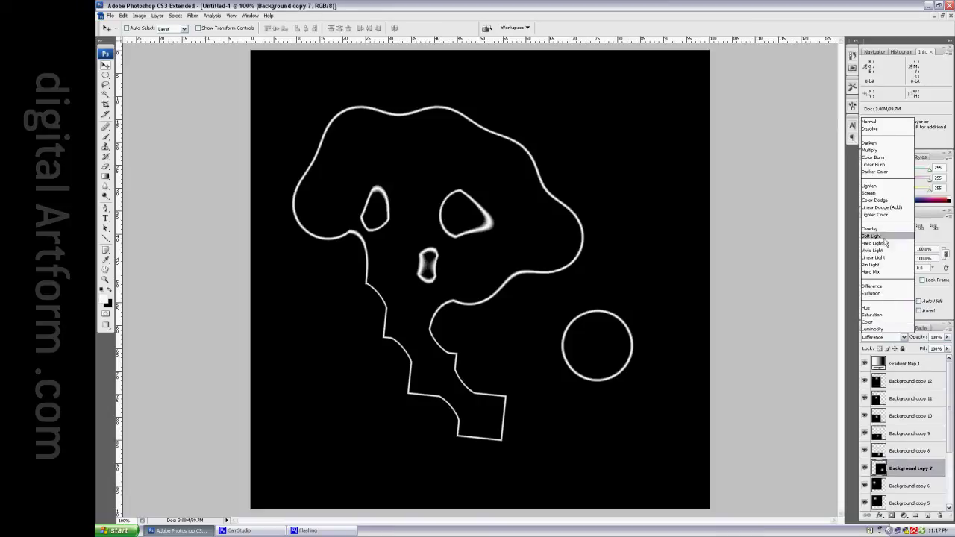
click(883, 192)
mouse_move(610, 339)
mouse_down()
mouse_move(570, 291)
mouse_move(607, 212)
mouse_move(581, 159)
mouse_move(514, 168)
mouse_move(417, 246)
mouse_move(341, 319)
mouse_move(341, 335)
mouse_move(374, 332)
mouse_move(364, 341)
mouse_move(375, 333)
mouse_up()
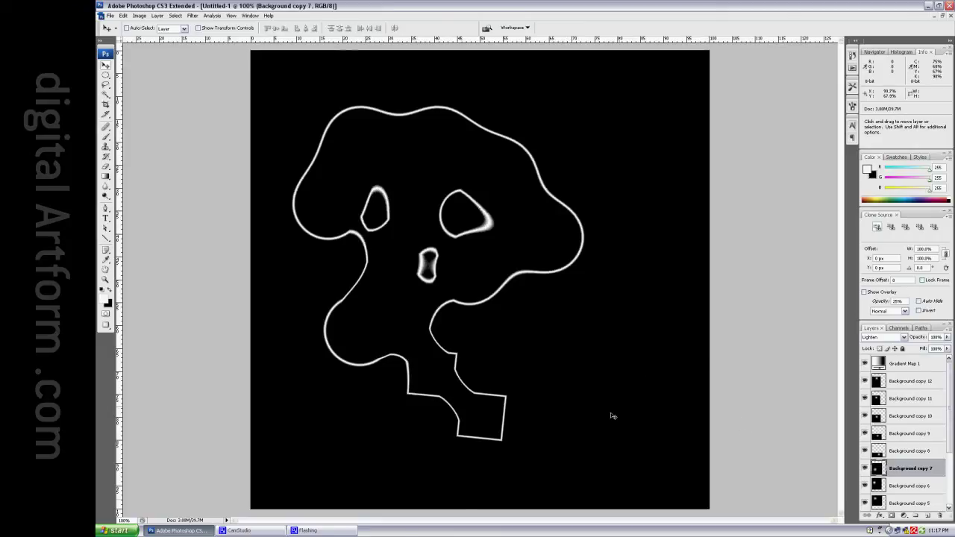
click(259, 530)
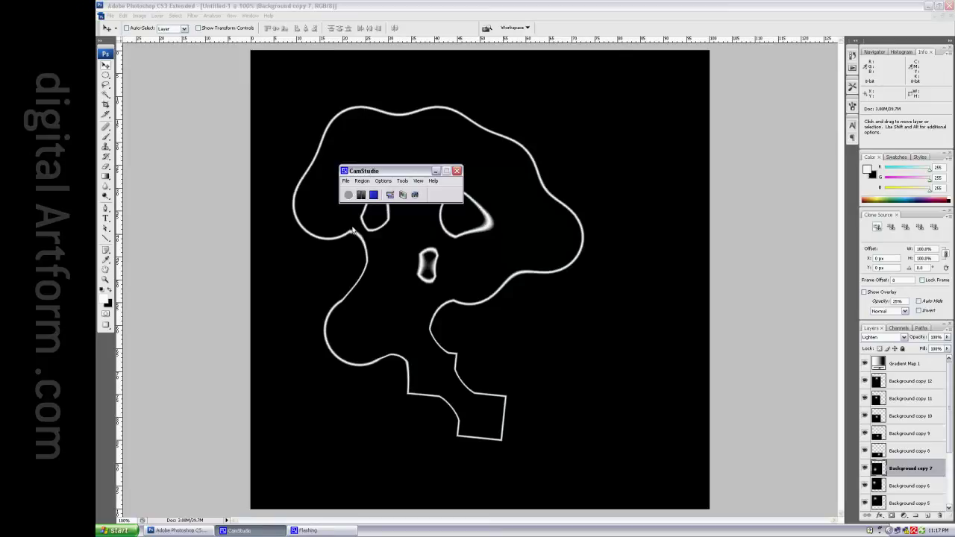